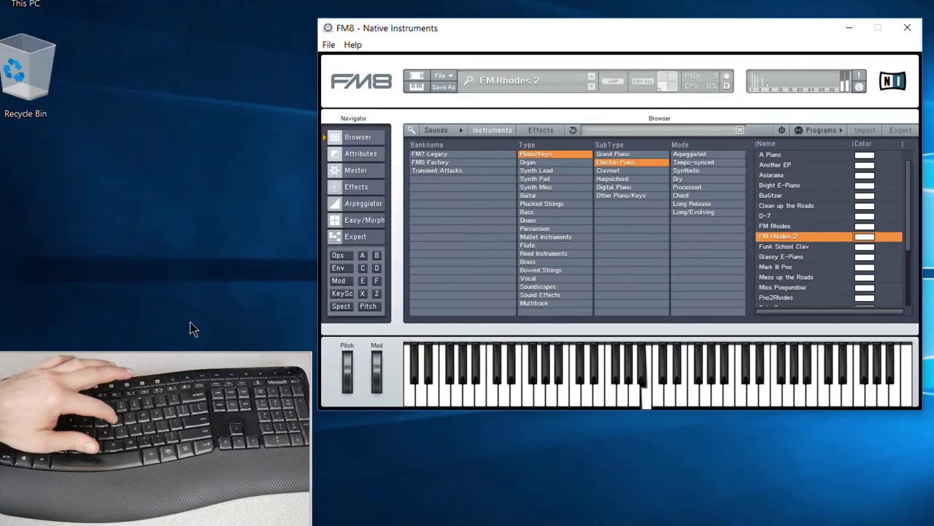
Play a few notes of the FM Rhodes 2 electric piano preset in FM8 from the computer keyboard
{"action": "key", "text": "a"}
{"action": "key", "text": "s"}
{"action": "key", "text": "d"}
{"action": "key", "text": "f"}
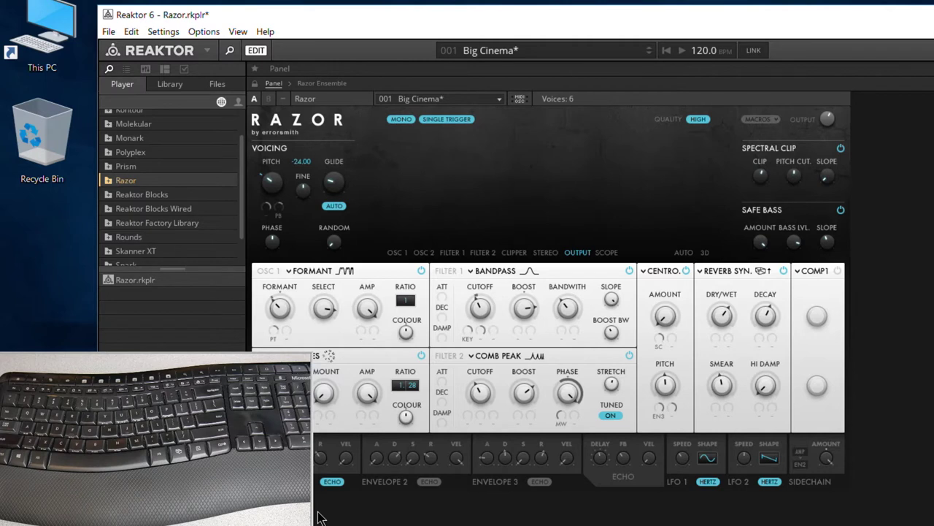
Switch to Reaktor 6, activate its computer MIDI keyboard option, and check that it is enabled
{"action": "left_click", "coordinate": [207, 34]}
{"action": "left_click", "coordinate": [305, 27]}
{"action": "left_click", "coordinate": [208, 50]}
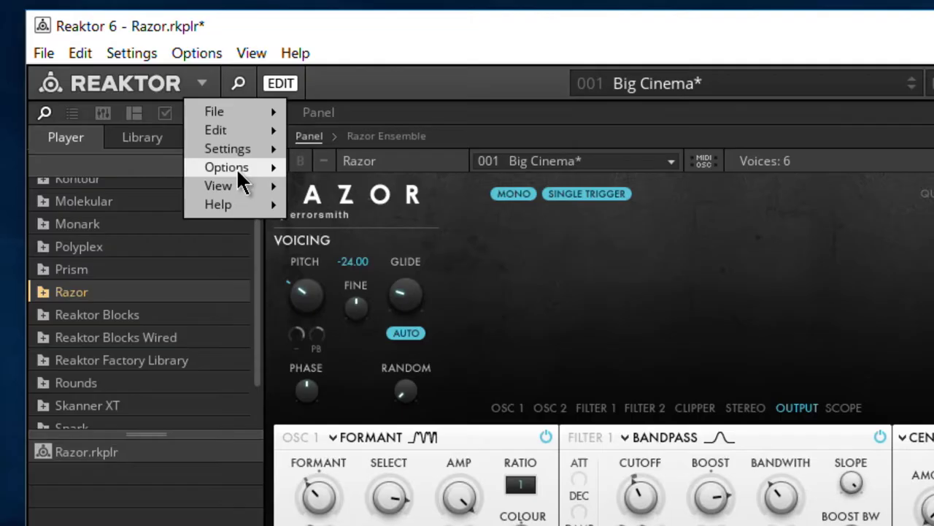
{"action": "mouse_move", "coordinate": [238, 167]}
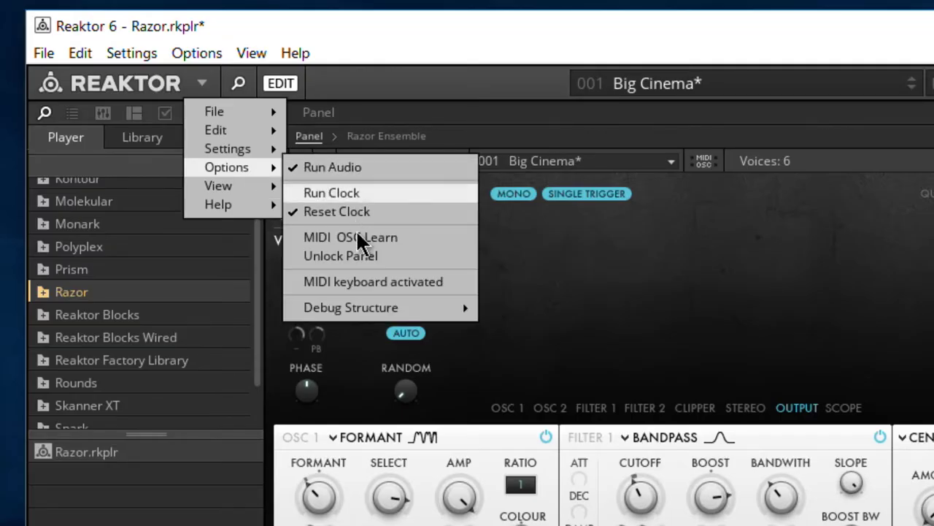
{"action": "left_click", "coordinate": [401, 281]}
{"action": "left_click", "coordinate": [202, 84]}
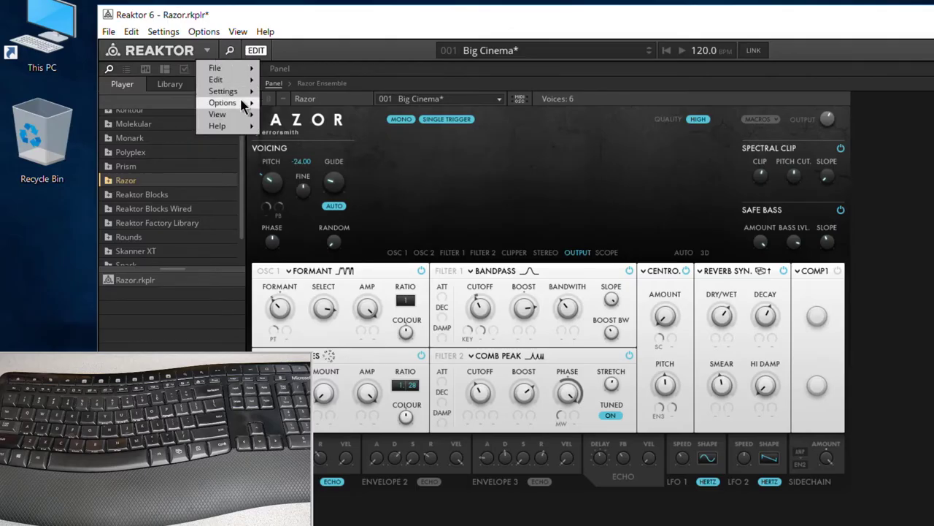
{"action": "mouse_move", "coordinate": [243, 102]}
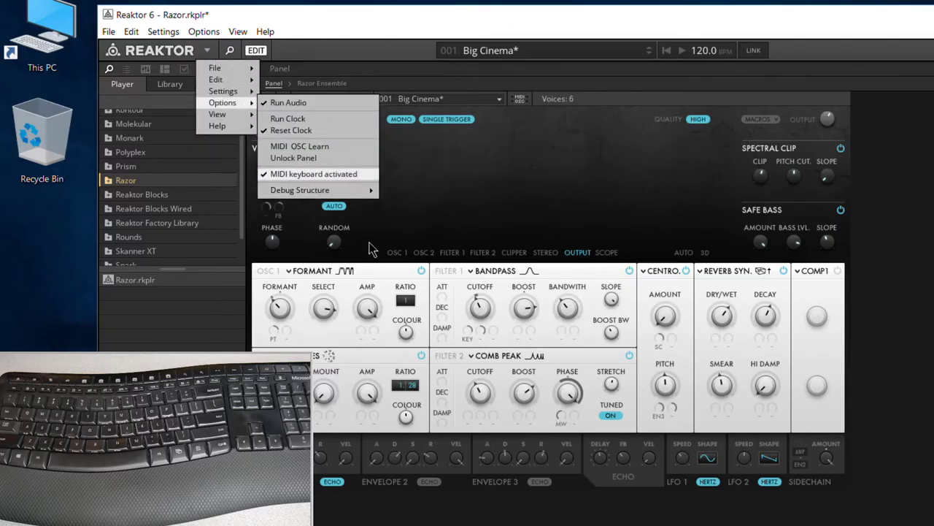
{"action": "key", "text": "Escape"}
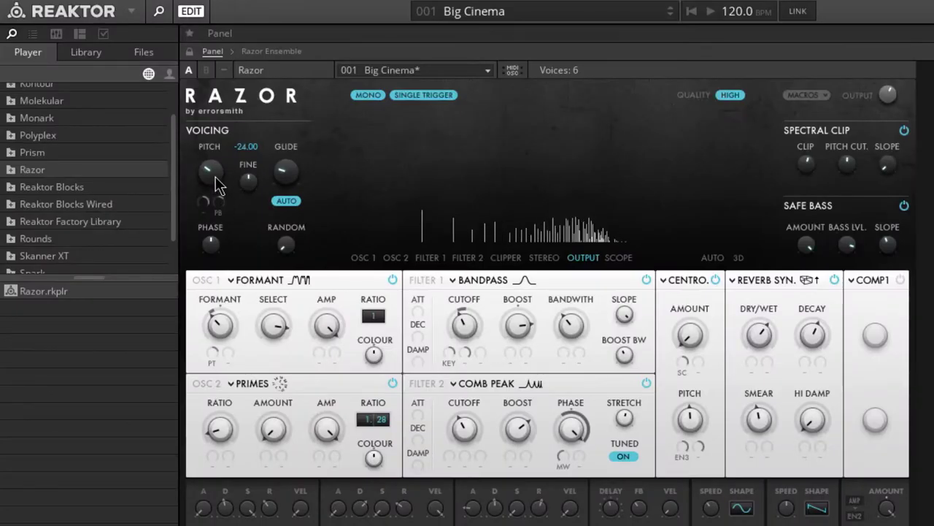
Raise Razor's voicing pitch step by step to about 21
{"action": "left_click_drag", "start_coordinate": [210, 157], "coordinate": [213, 185]}
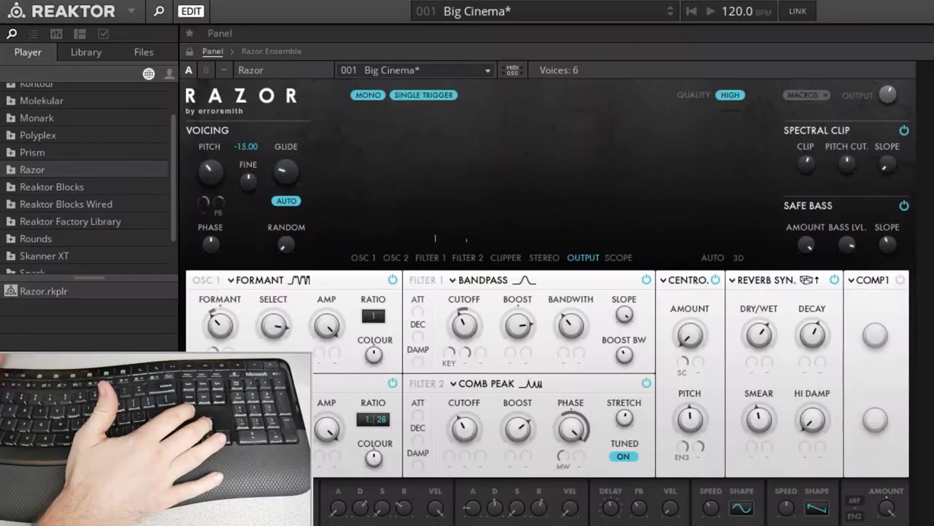
{"action": "key", "text": "Up"}
{"action": "key", "text": "Up"}
{"action": "key", "text": "Up"}
{"action": "key", "text": "Up"}
{"action": "key", "text": "Up"}
{"action": "key", "text": "Up"}
{"action": "key", "text": "Up"}
{"action": "key", "text": "Up"}
{"action": "key", "text": "Up"}
{"action": "key", "text": "Up"}
{"action": "key", "text": "Up"}
{"action": "key", "text": "Up"}
{"action": "key", "text": "Up"}
{"action": "key", "text": "Up"}
{"action": "key", "text": "Up"}
{"action": "key", "text": "Up"}
{"action": "key", "text": "Up"}
{"action": "key", "text": "Up"}
{"action": "key", "text": "Up"}
{"action": "key", "text": "Up"}
Lower the voicing pitch step by step to -33
{"action": "key", "text": "Down"}
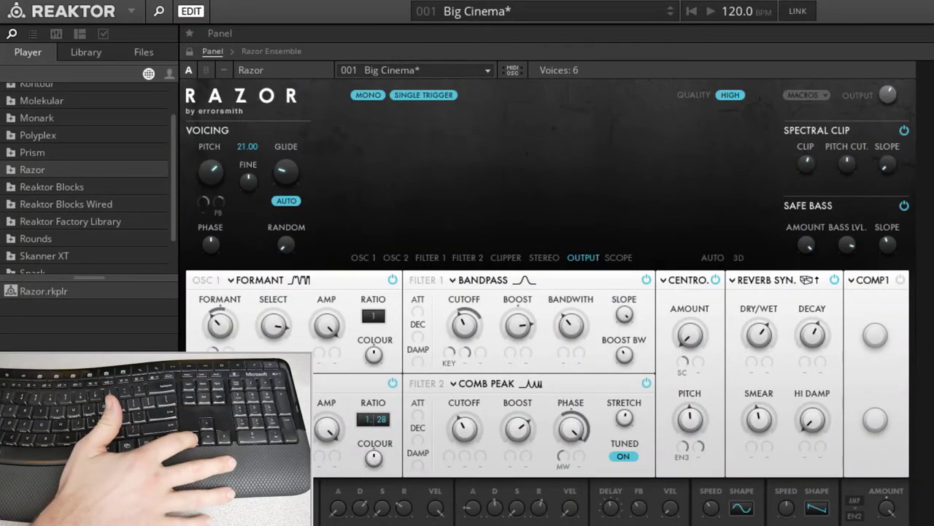
{"action": "key", "text": "Down"}
{"action": "key", "text": "Down"}
{"action": "key", "text": "Down"}
{"action": "key", "text": "Down"}
{"action": "key", "text": "Down"}
{"action": "key", "text": "Down"}
{"action": "key", "text": "Down"}
{"action": "key", "text": "Down"}
{"action": "key", "text": "Down"}
{"action": "key", "text": "Down"}
{"action": "key", "text": "Down"}
{"action": "key", "text": "Down"}
{"action": "key", "text": "Down"}
{"action": "key", "text": "Down"}
{"action": "key", "text": "Down"}
{"action": "key", "text": "Down"}
{"action": "key", "text": "Down"}
{"action": "key", "text": "Down"}
{"action": "key", "text": "Down"}
{"action": "key", "text": "Down"}
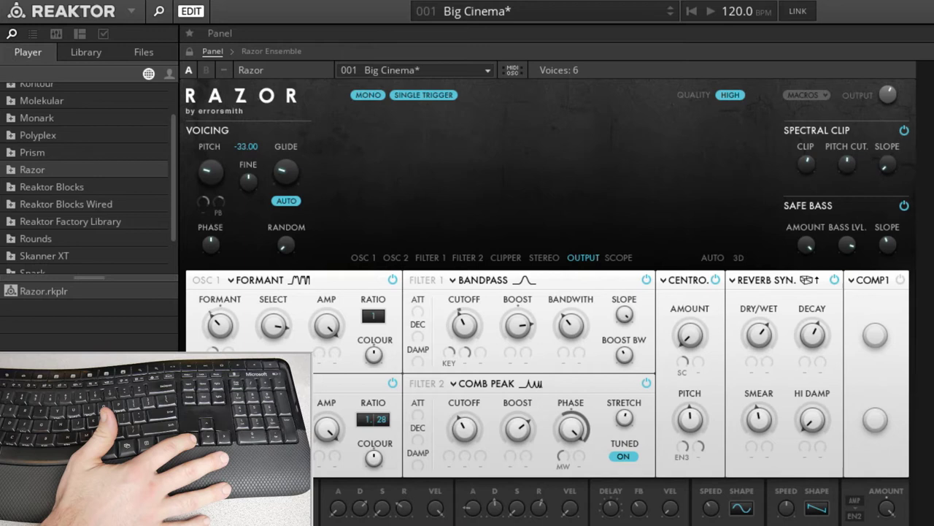
{"action": "key", "text": "Down"}
{"action": "key", "text": "Down"}
{"action": "key", "text": "Down"}
{"action": "key", "text": "Down"}
{"action": "key", "text": "Down"}
{"action": "key", "text": "Down"}
{"action": "key", "text": "Down"}
{"action": "key", "text": "Down"}
{"action": "key", "text": "Down"}
{"action": "key", "text": "Down"}
{"action": "key", "text": "Down"}
{"action": "key", "text": "Down"}
{"action": "key", "text": "Down"}
{"action": "key", "text": "Down"}
{"action": "key", "text": "Down"}
{"action": "key", "text": "Down"}
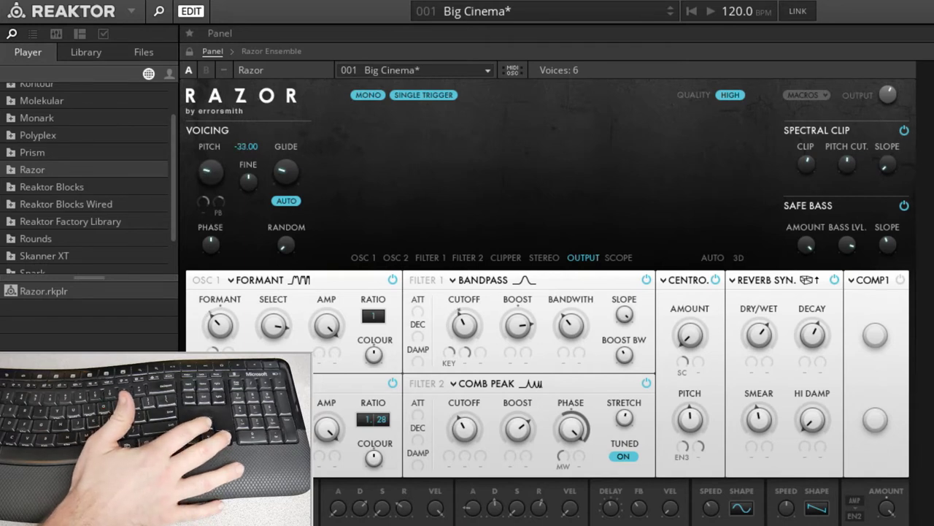
Raise the voicing pitch again in repeated steps, past -4
{"action": "key", "text": "Up"}
{"action": "key", "text": "Up"}
{"action": "key", "text": "Up"}
{"action": "key", "text": "Up"}
{"action": "key", "text": "Up"}
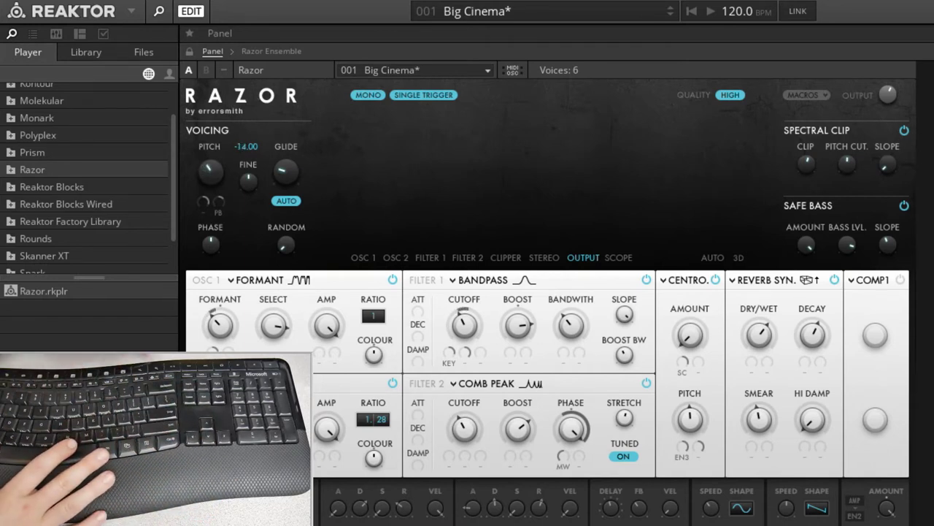
{"action": "key", "text": "Up"}
{"action": "key", "text": "Up"}
{"action": "key", "text": "Up"}
{"action": "key", "text": "Up"}
{"action": "key", "text": "Up"}
{"action": "key", "text": "Up"}
{"action": "key", "text": "Up"}
{"action": "key", "text": "Up"}
{"action": "key", "text": "Up"}
{"action": "key", "text": "Up"}
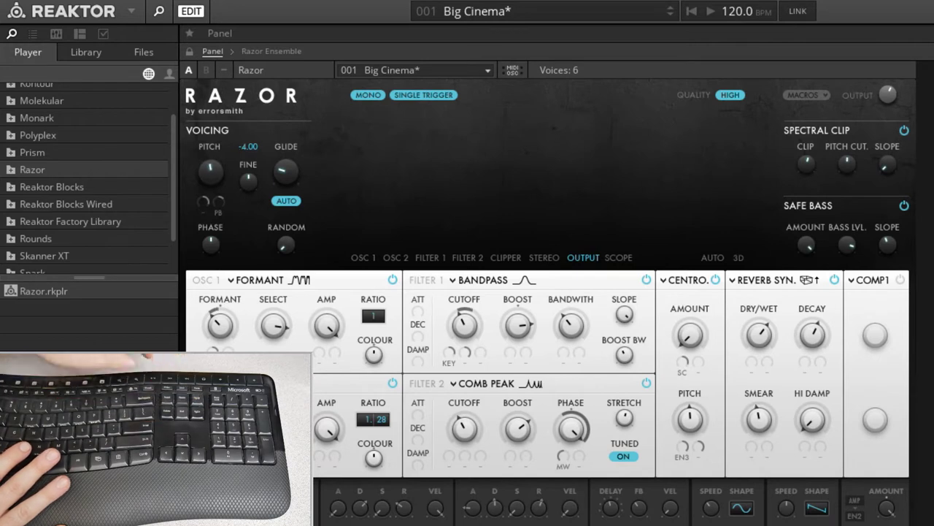
{"action": "key", "text": "Up"}
{"action": "key", "text": "Up"}
{"action": "key", "text": "Up"}
{"action": "key", "text": "Up"}
{"action": "key", "text": "Up"}
{"action": "key", "text": "Up"}
{"action": "key", "text": "Up"}
{"action": "key", "text": "Up"}
{"action": "key", "text": "Up"}
{"action": "key", "text": "Up"}
{"action": "key", "text": "Up"}
{"action": "key", "text": "Up"}
{"action": "key", "text": "Up"}
{"action": "key", "text": "Up"}
{"action": "key", "text": "Up"}
{"action": "key", "text": "Up"}
{"action": "key", "text": "Up"}
{"action": "key", "text": "Up"}
{"action": "key", "text": "Up"}
{"action": "key", "text": "Up"}
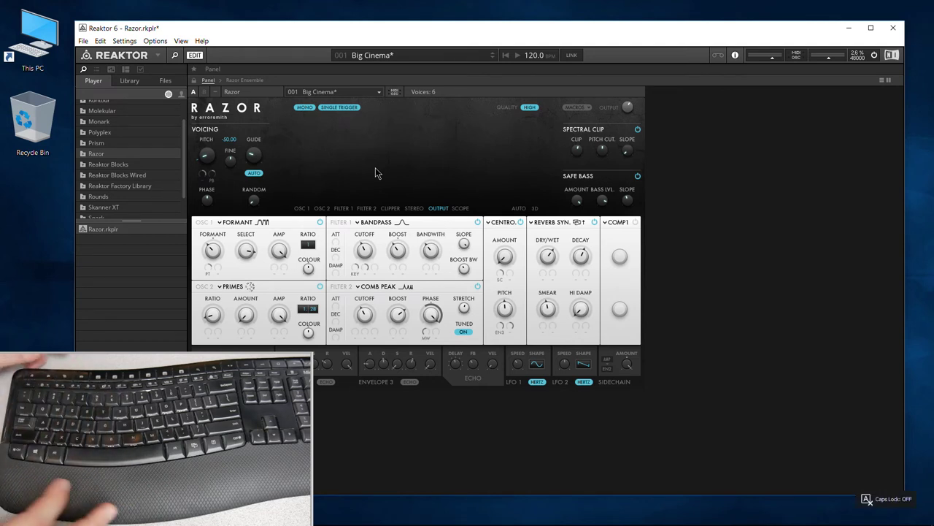
Play several different notes of the Big Cinema sound from the computer keyboard
{"action": "key", "text": "q"}
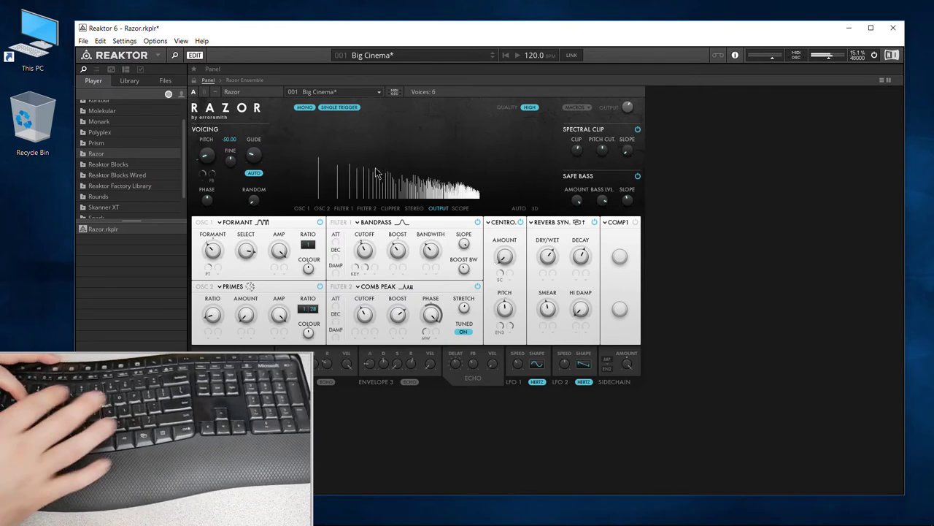
{"action": "key", "text": "z"}
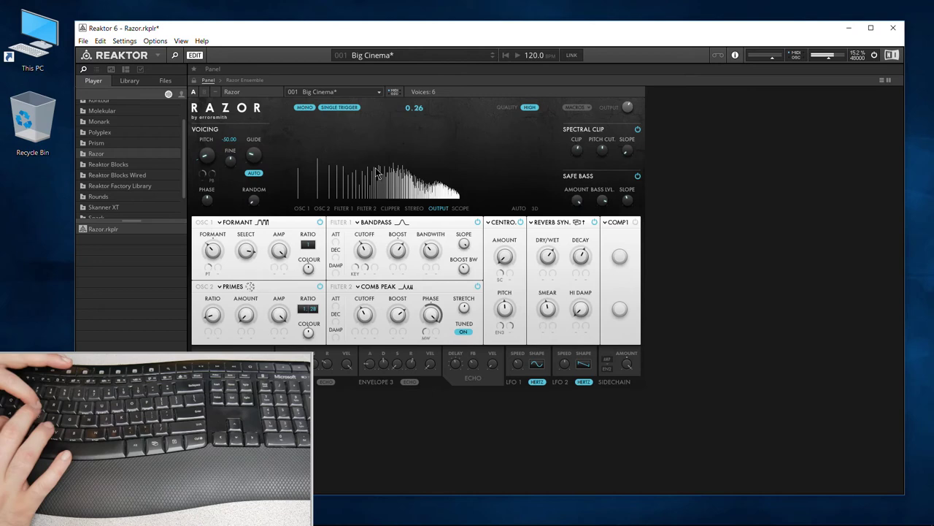
{"action": "key", "text": "v"}
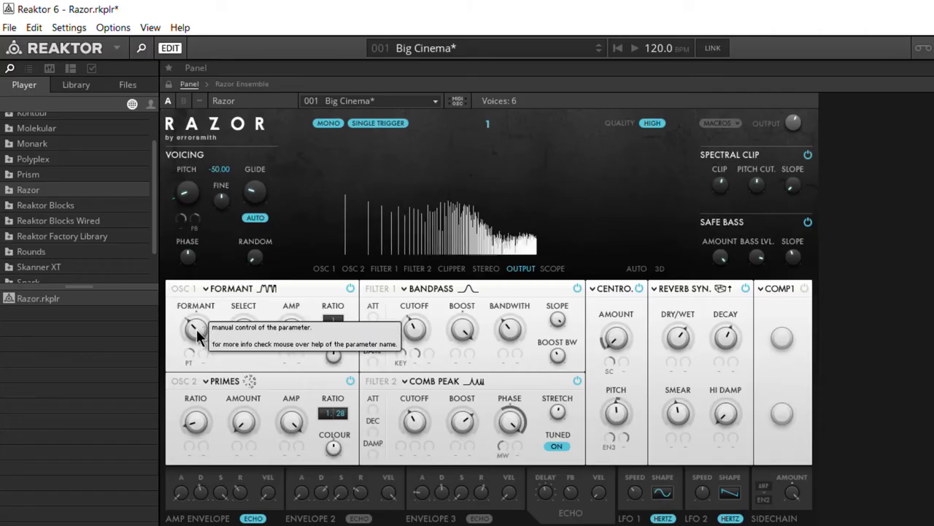
Raise the Formant amount of OSC 1 and lower its Select value to 18
{"action": "left_click_drag", "start_coordinate": [197, 329], "coordinate": [205, 284]}
{"action": "left_click_drag", "start_coordinate": [242, 327], "coordinate": [243, 367]}
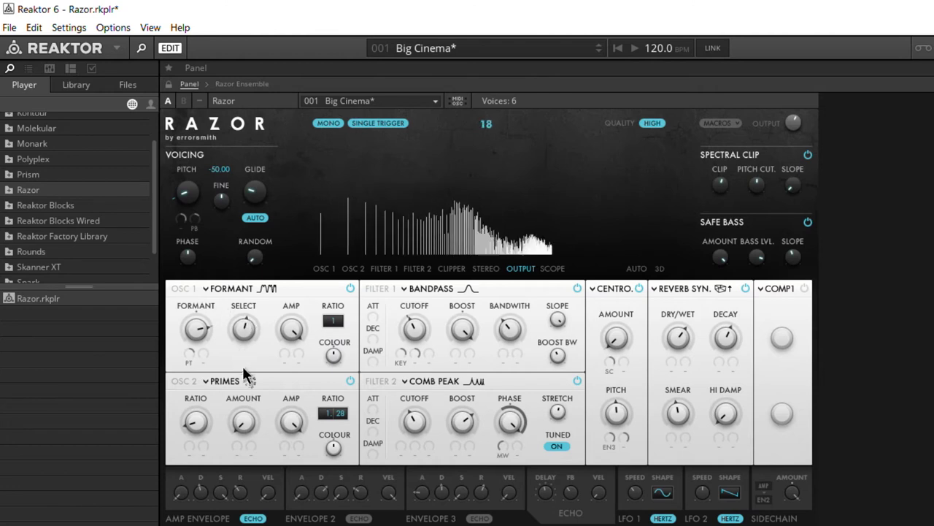
Lower the voicing pitch to -60, and raise it to -20
{"action": "left_click_drag", "start_coordinate": [188, 207], "coordinate": [187, 191]}
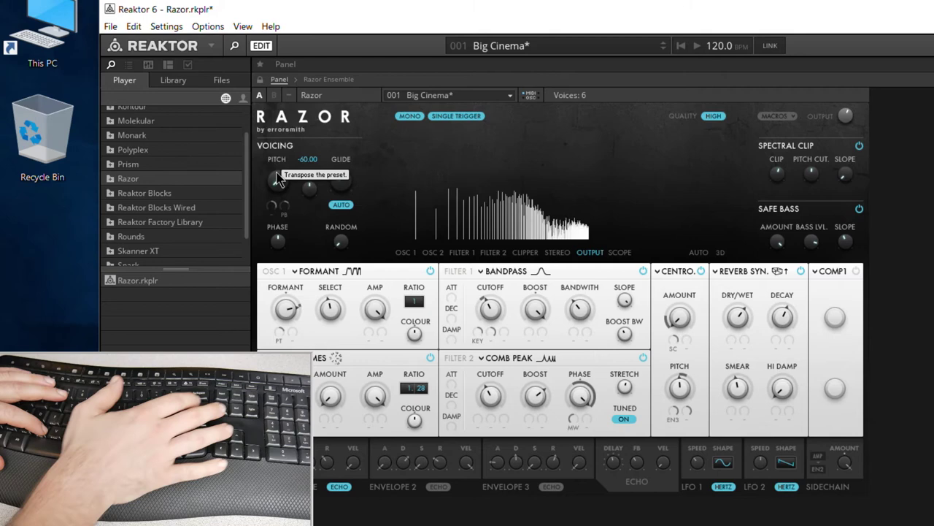
{"action": "left_click_drag", "start_coordinate": [276, 174], "coordinate": [277, 101]}
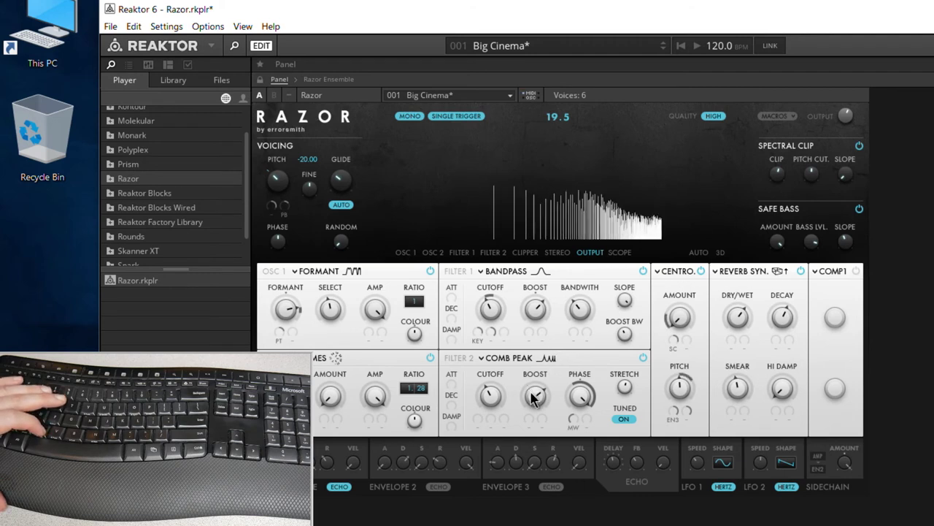
Raise the Comb Peak filter's cutoff, and give the Bandpass filter a lower cutoff and a larger bandwidth
{"action": "left_click_drag", "start_coordinate": [487, 395], "coordinate": [486, 372]}
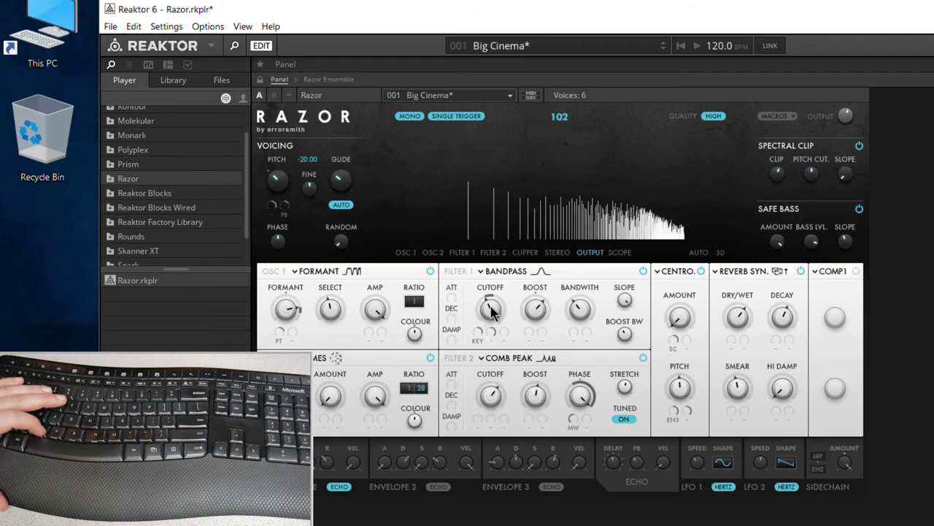
{"action": "scroll", "coordinate": [491, 310], "scroll_direction": "down", "scroll_amount": 5}
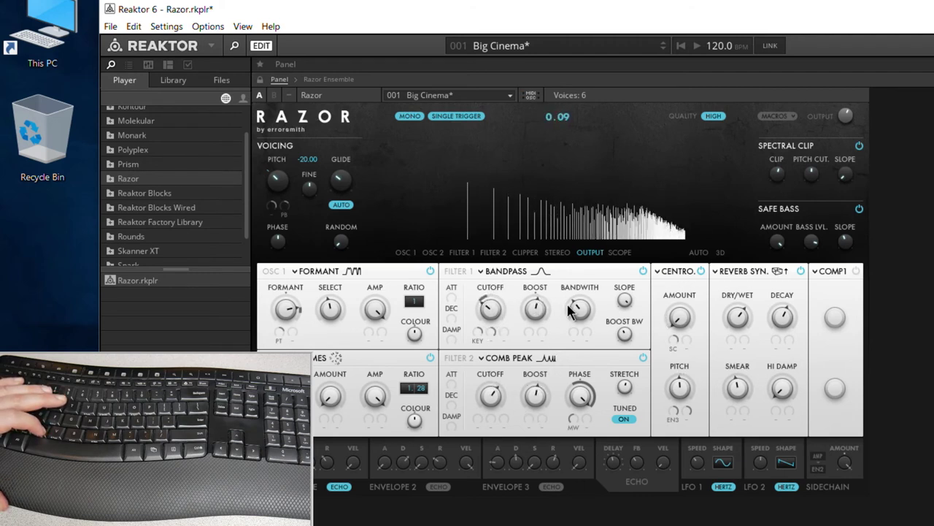
{"action": "left_click_drag", "start_coordinate": [570, 309], "coordinate": [583, 297]}
Raise the centroid effect's Amount to 0.2, and jump it between its limits, ending at 0
{"action": "left_click_drag", "start_coordinate": [663, 326], "coordinate": [677, 298]}
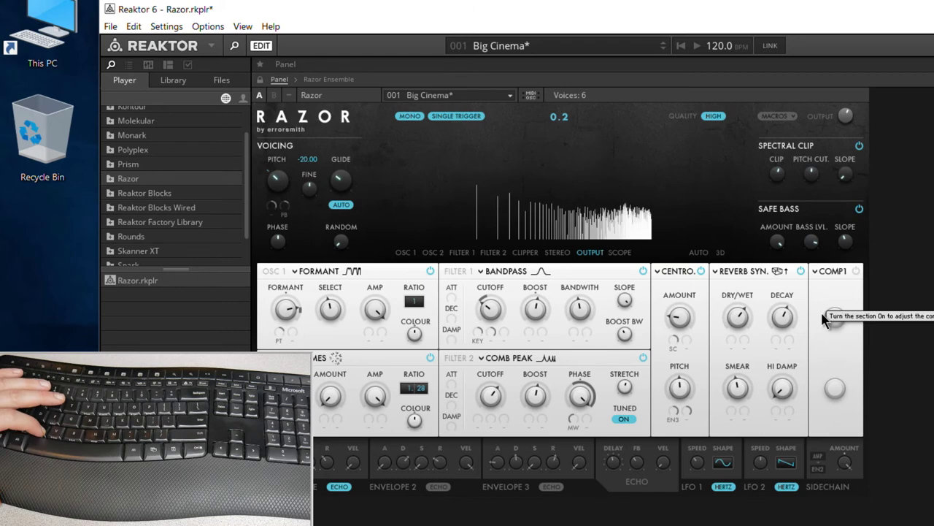
{"action": "key", "text": "Home"}
{"action": "key", "text": "End"}
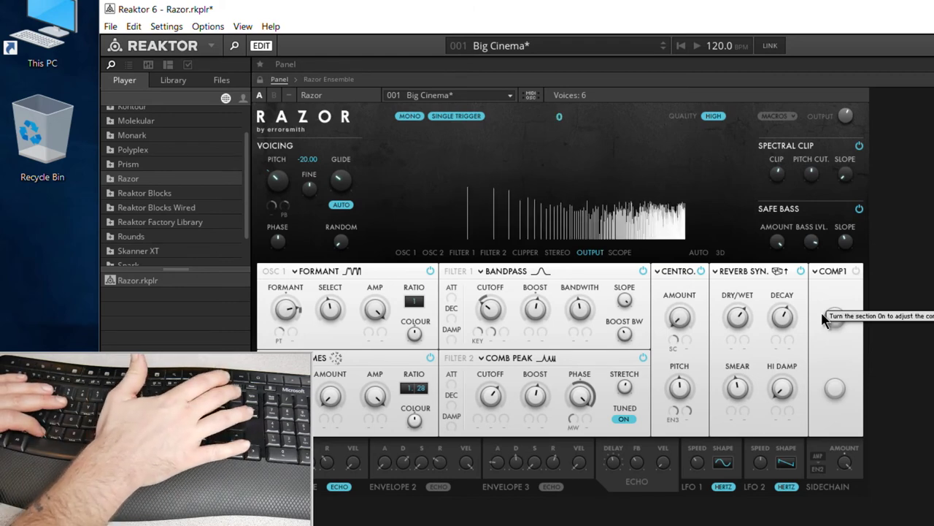